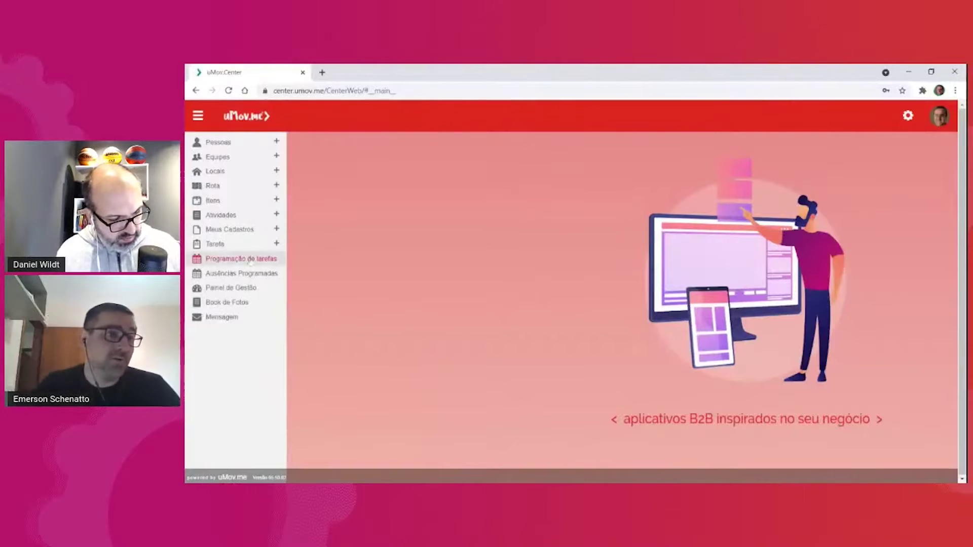
- In the people configuration, try unrestricted team membership, restore "Pessoa pode pertencer a somente uma equipe" and save
left_click(224, 144)
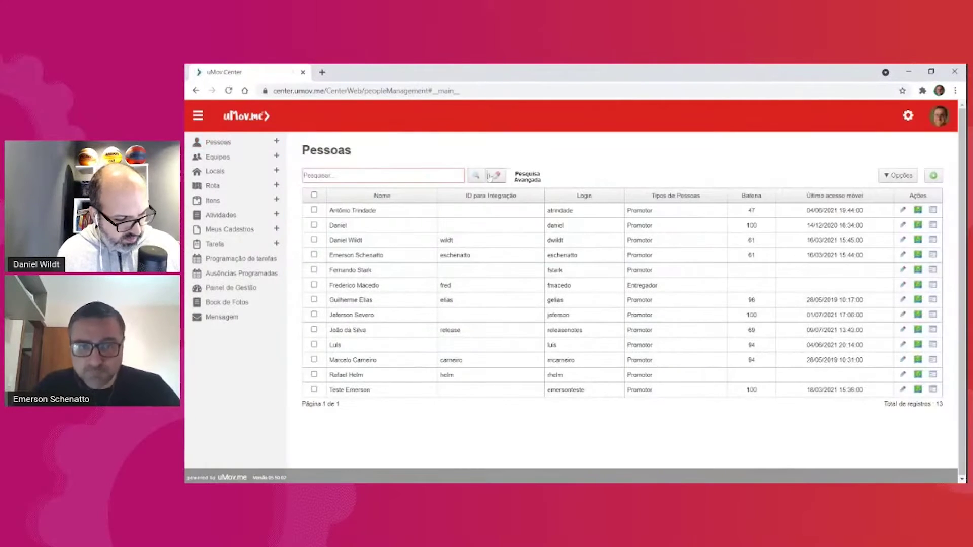
left_click(893, 178)
left_click(887, 256)
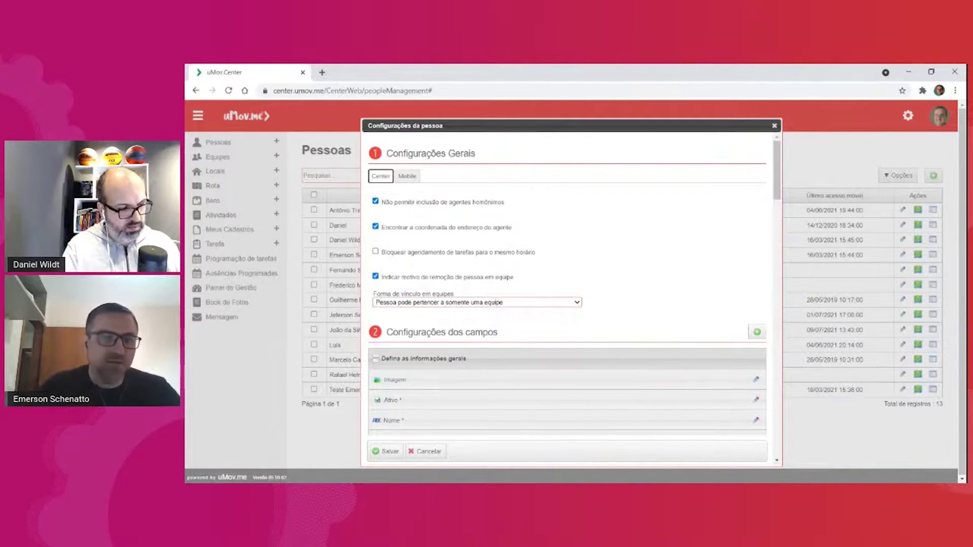
left_click(434, 303)
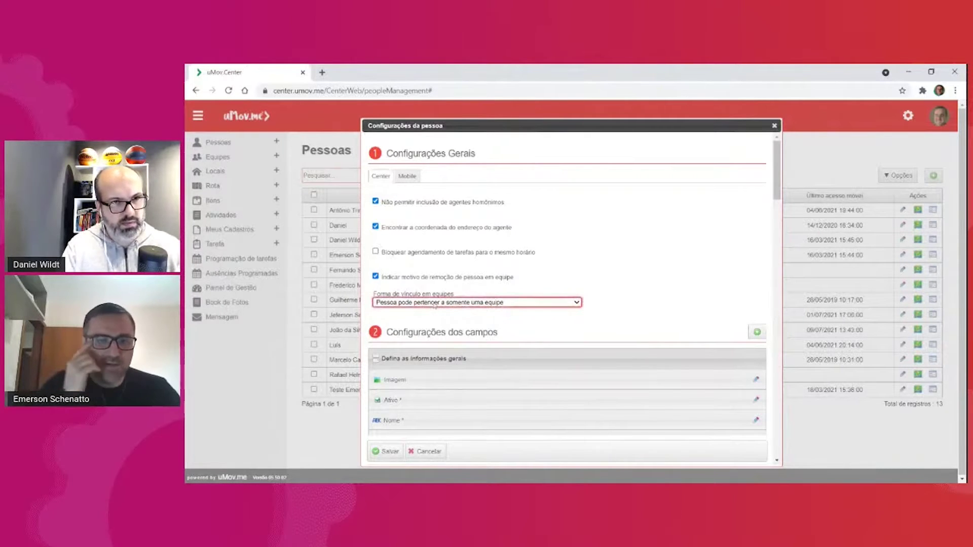
left_click(431, 318)
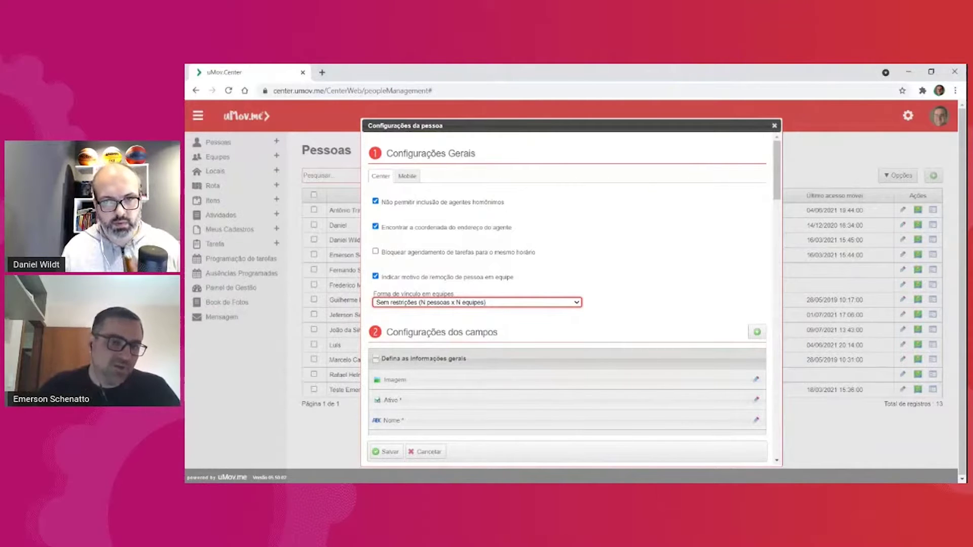
left_click(472, 317)
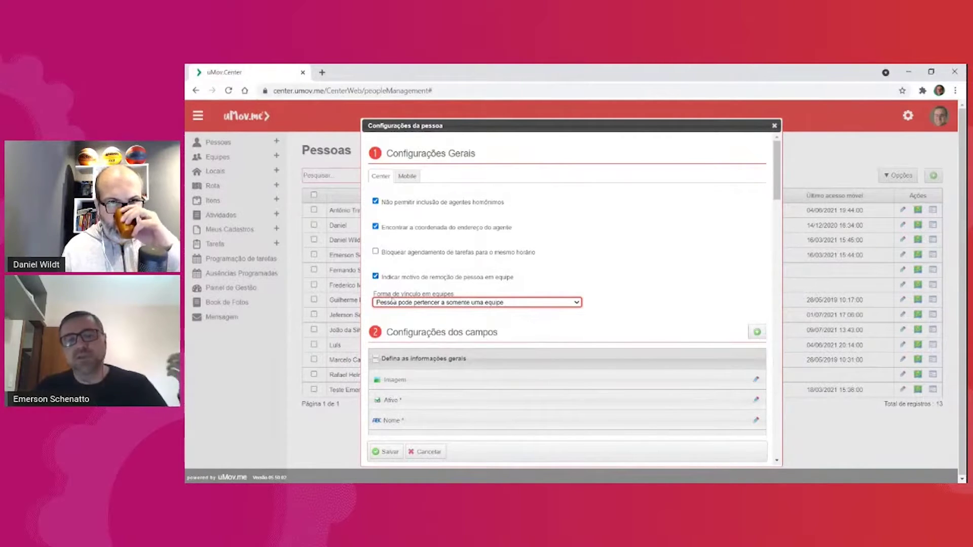
left_click(390, 452)
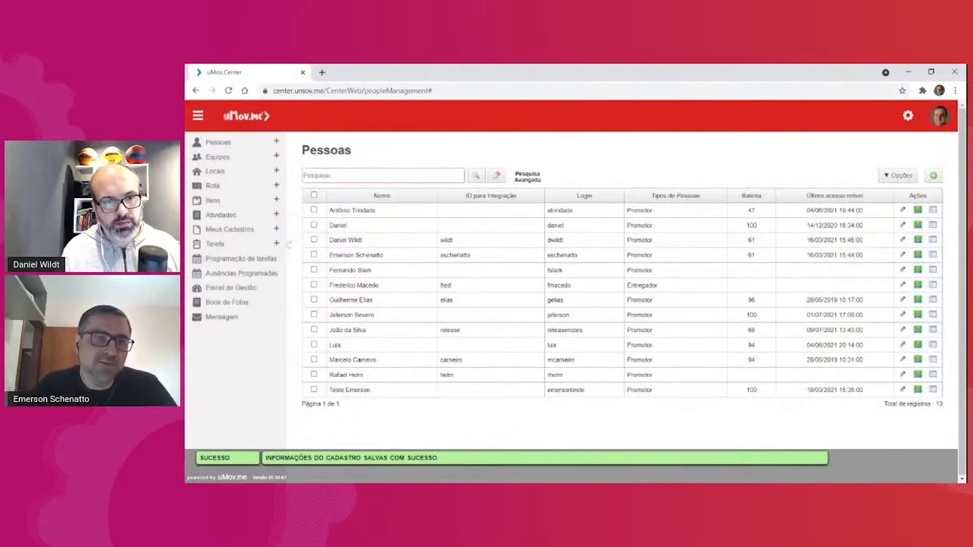
- Review the records of the "Motivos de remoção de pessoas de equipes" register in Meus Cadastros
left_click(221, 233)
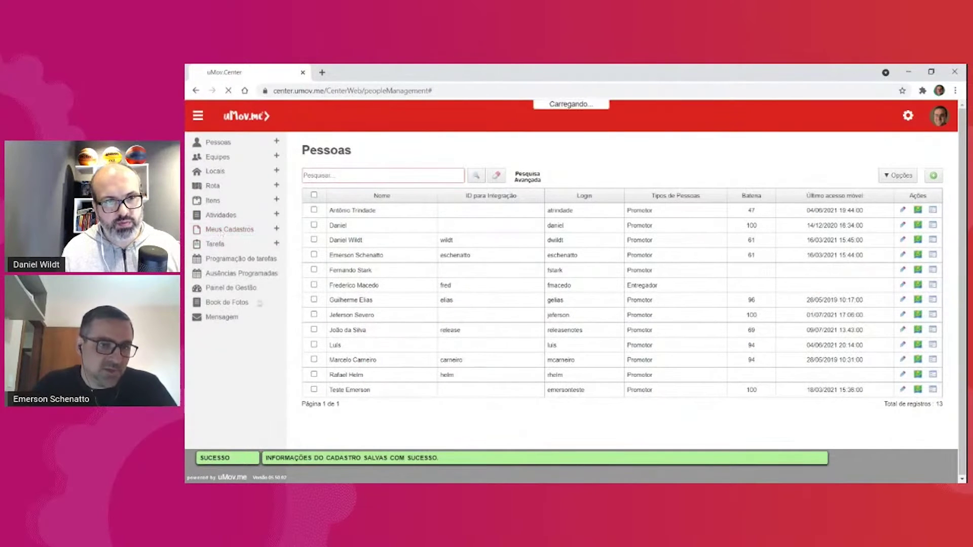
mouse_move(316, 239)
left_mouse_down()
mouse_move(415, 240)
mouse_move(303, 242)
left_mouse_up()
left_click(459, 241)
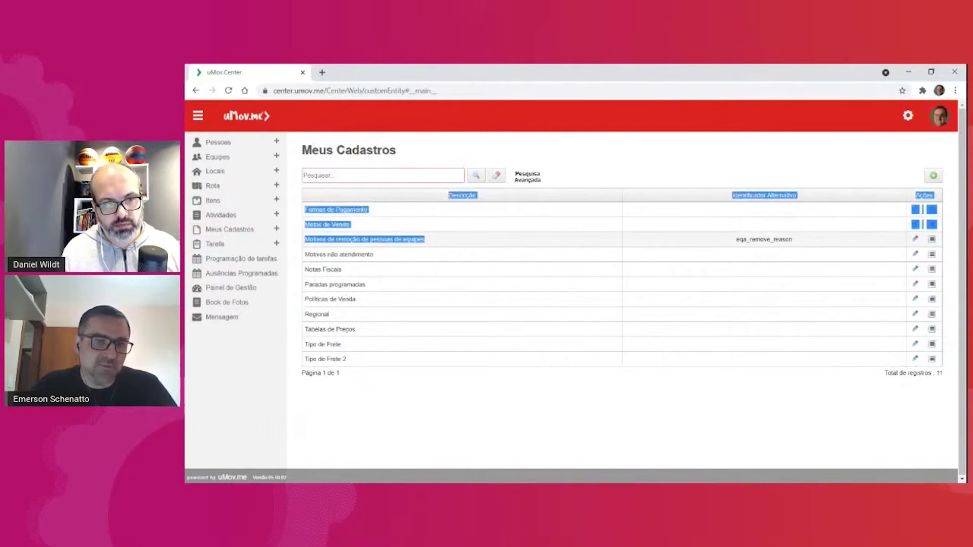
left_click(435, 245)
left_click_drag(432, 244, 390, 241)
left_click(443, 241)
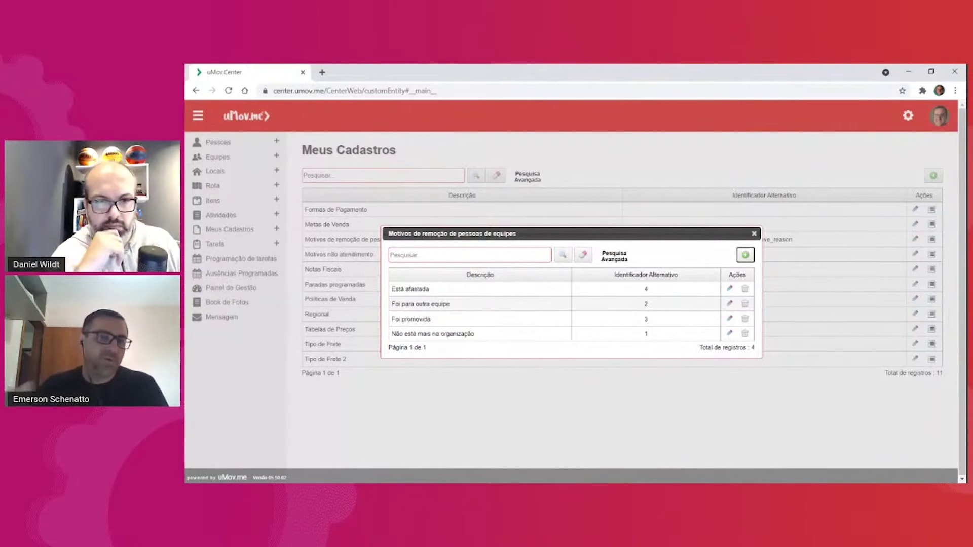
left_click(753, 233)
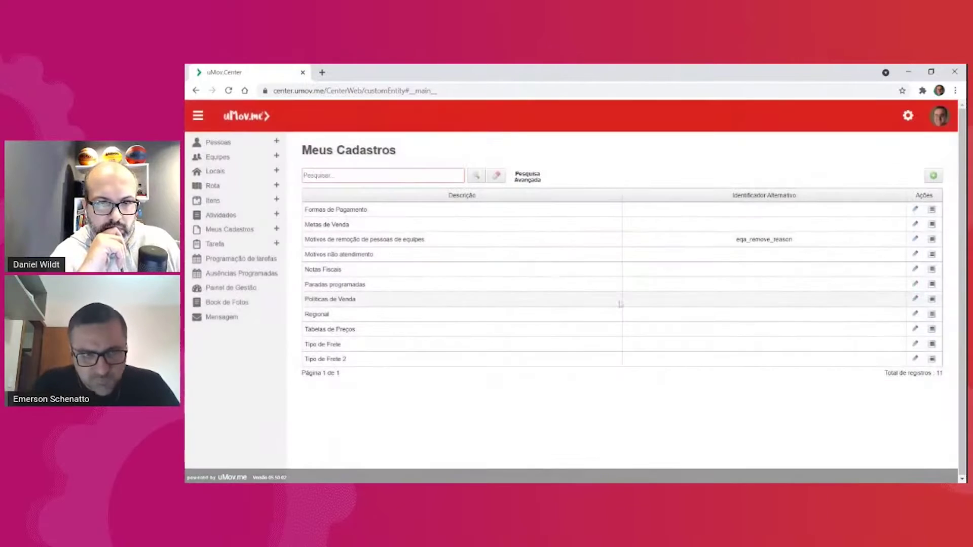
- Add the fourth available person to the Operações team and save the team
left_click(226, 161)
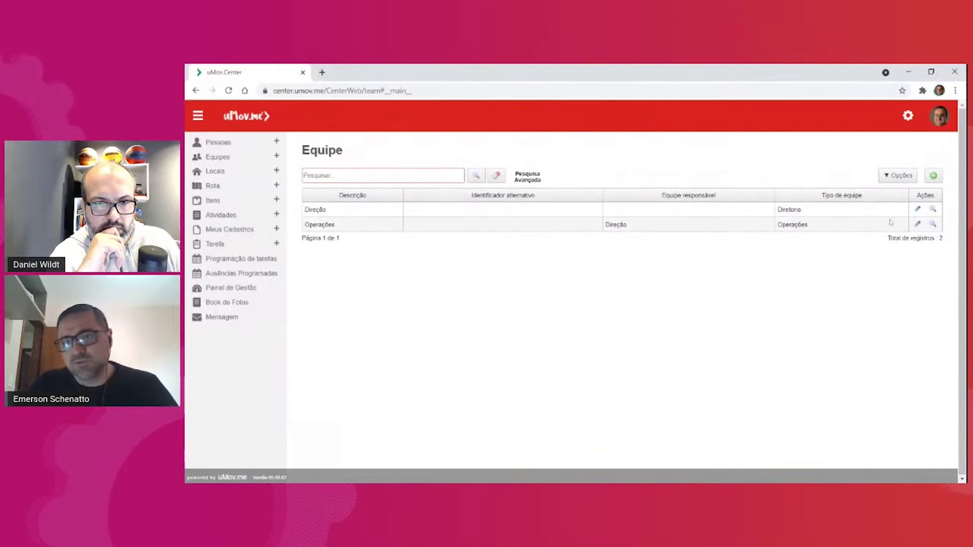
left_click(917, 224)
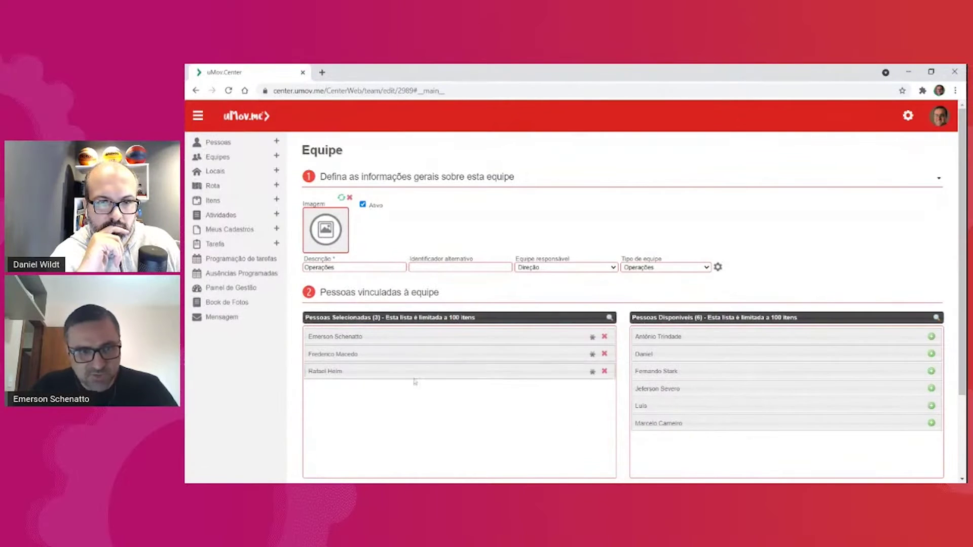
left_click(932, 389)
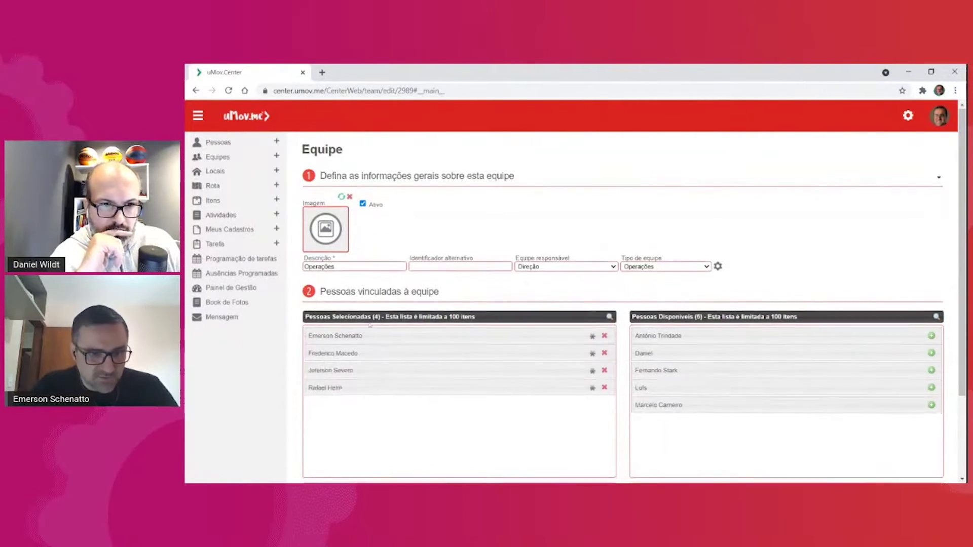
scroll(369, 319, "down", 2)
left_click(324, 426)
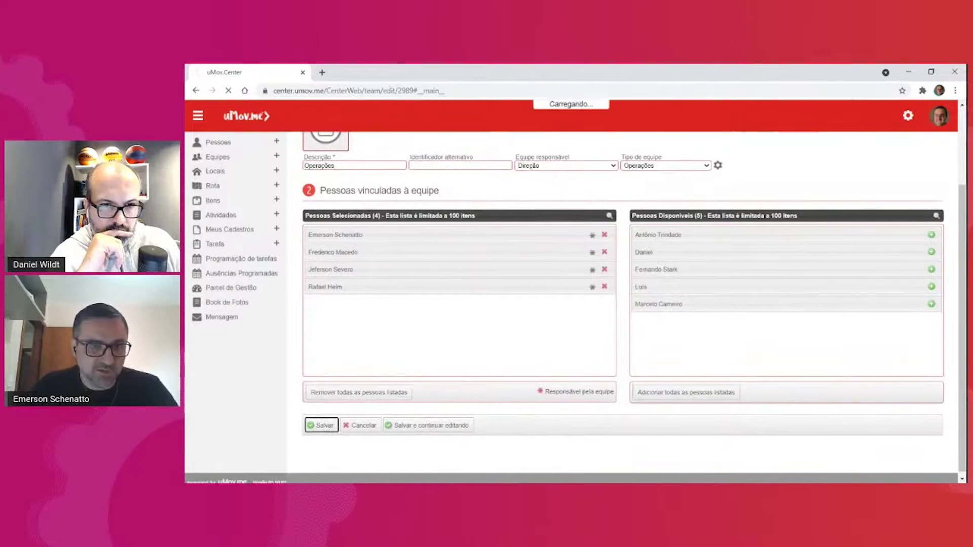
- Check the people in the Direção team and remove the last selected person from Operações with the reason "Está afastada"
left_click(918, 210)
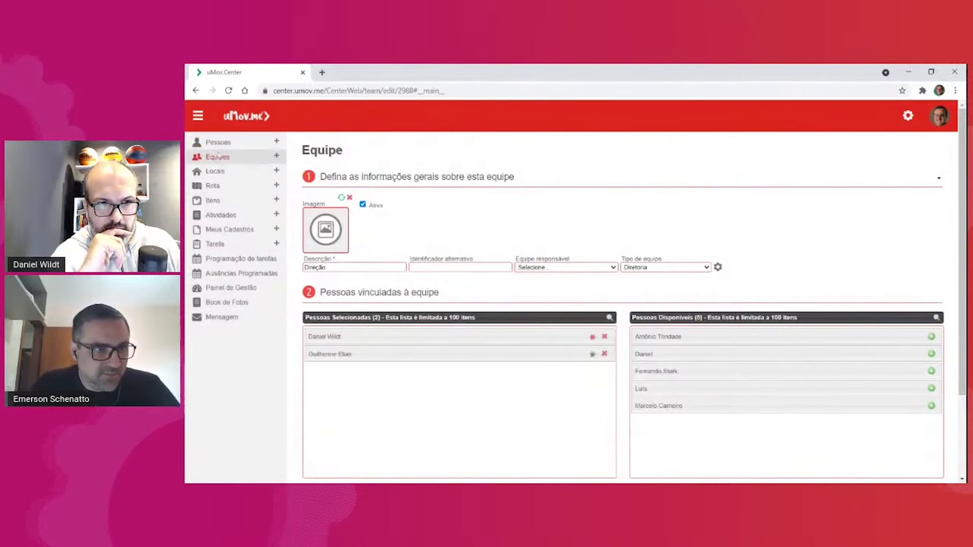
left_click(217, 157)
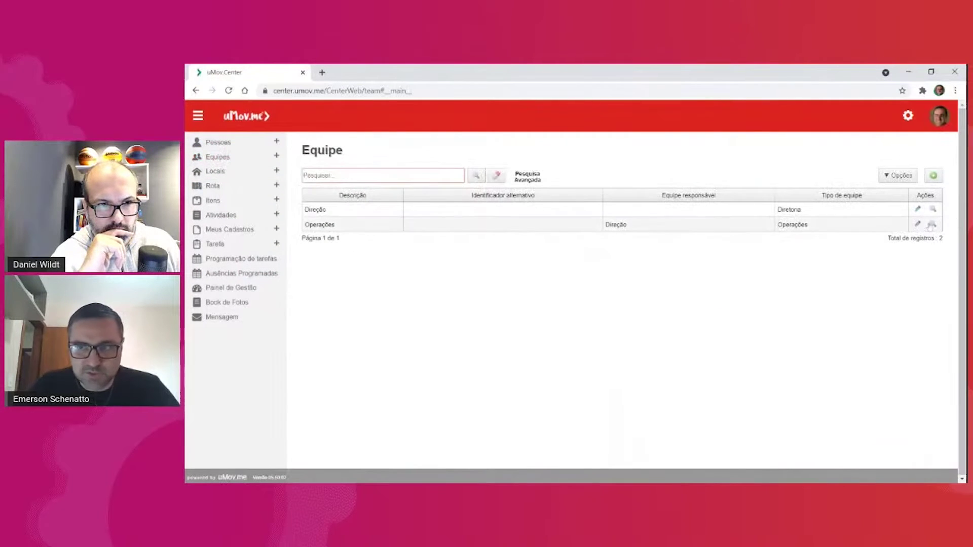
left_click(444, 226)
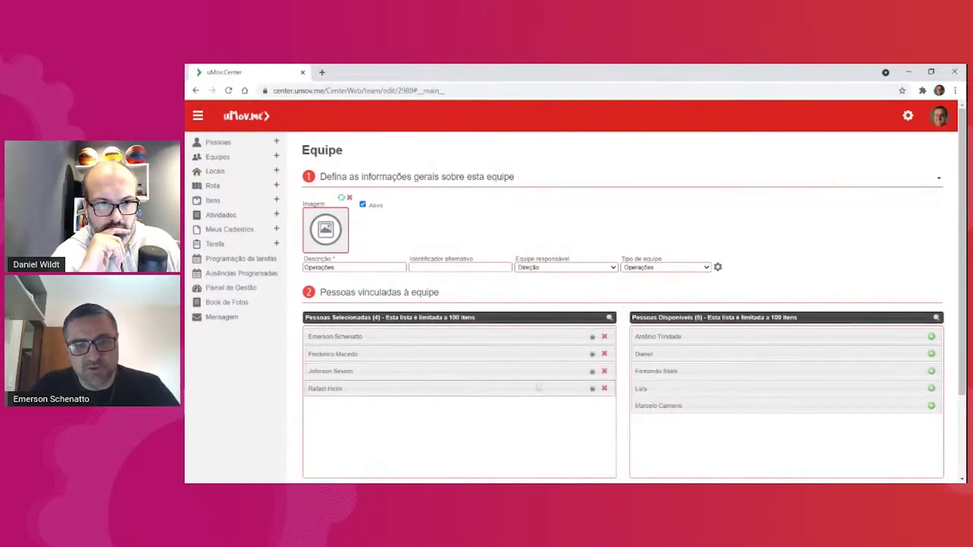
left_click(604, 389)
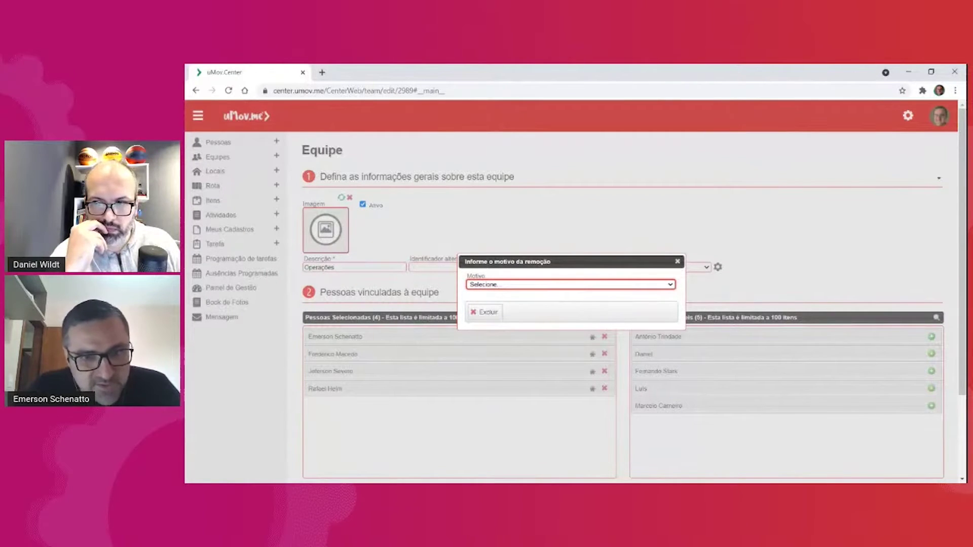
key("Down")
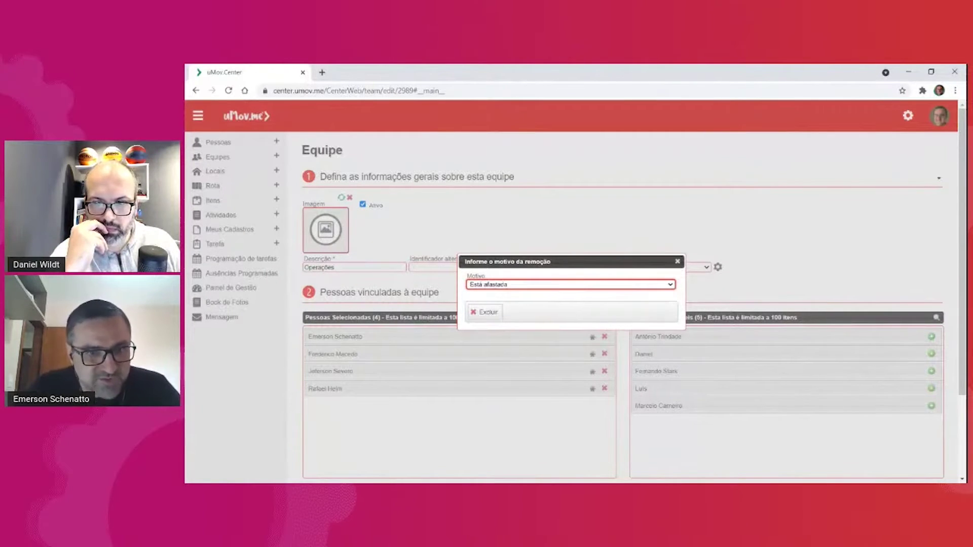
left_click(488, 312)
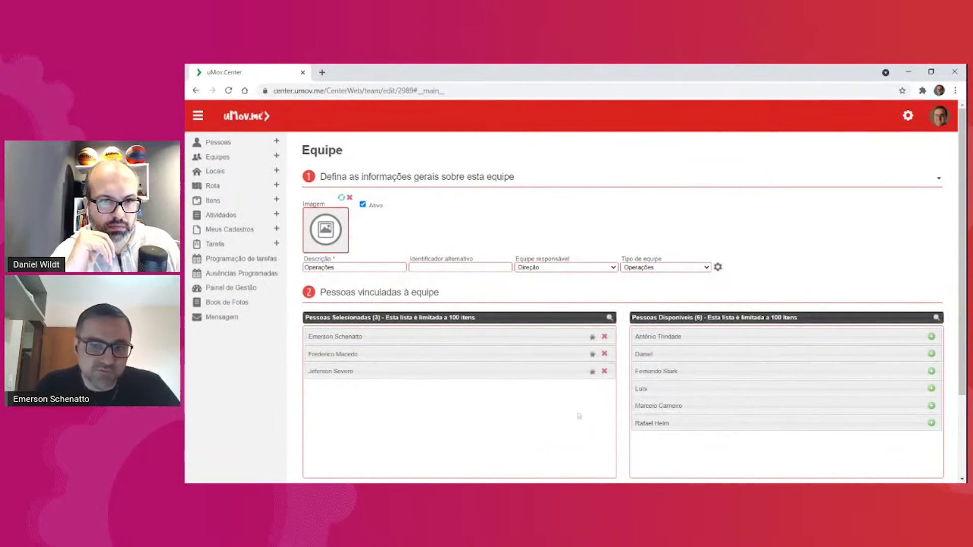
- Open the "Auditoria nas equipes" dashboard for editing and examine its component definitions
left_click(237, 287)
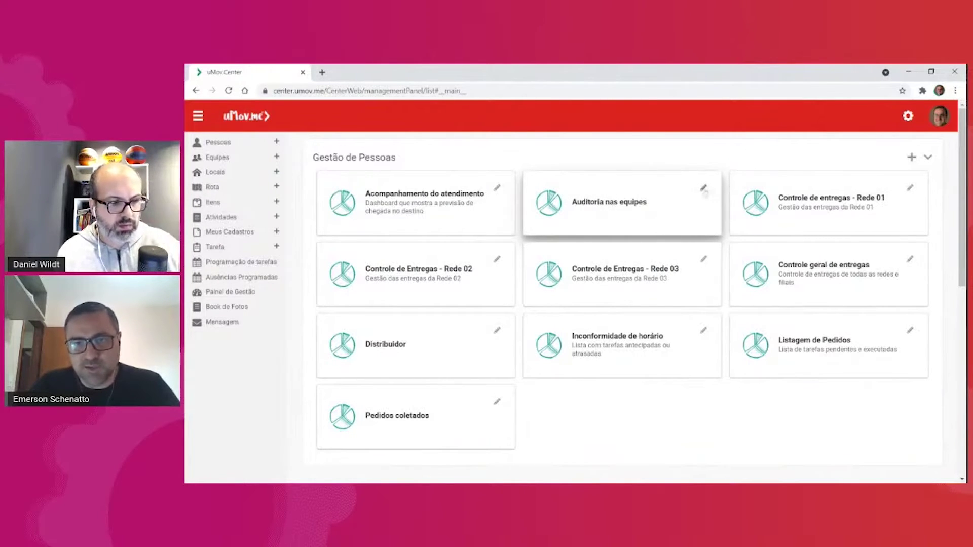
left_click(704, 189)
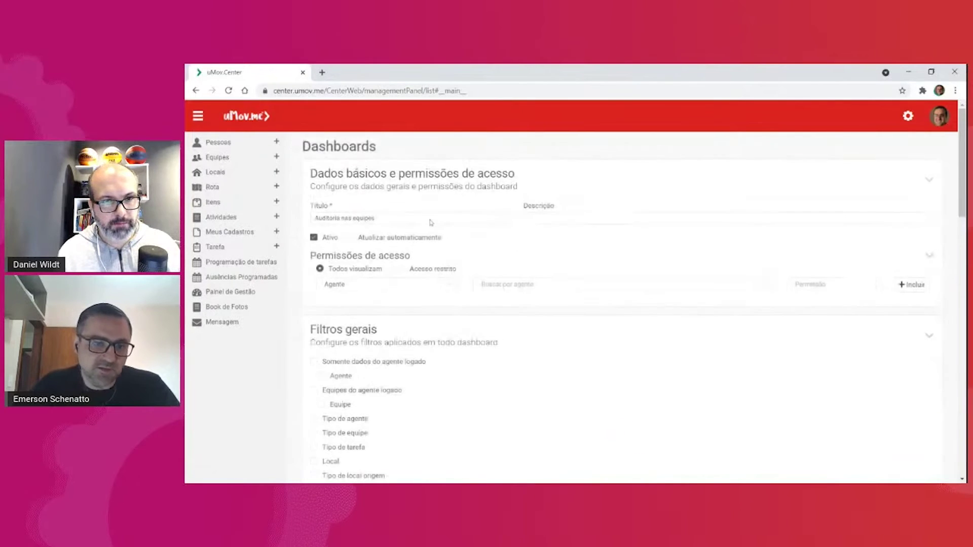
scroll(517, 313, "down", 15)
scroll(595, 258, "up", 1)
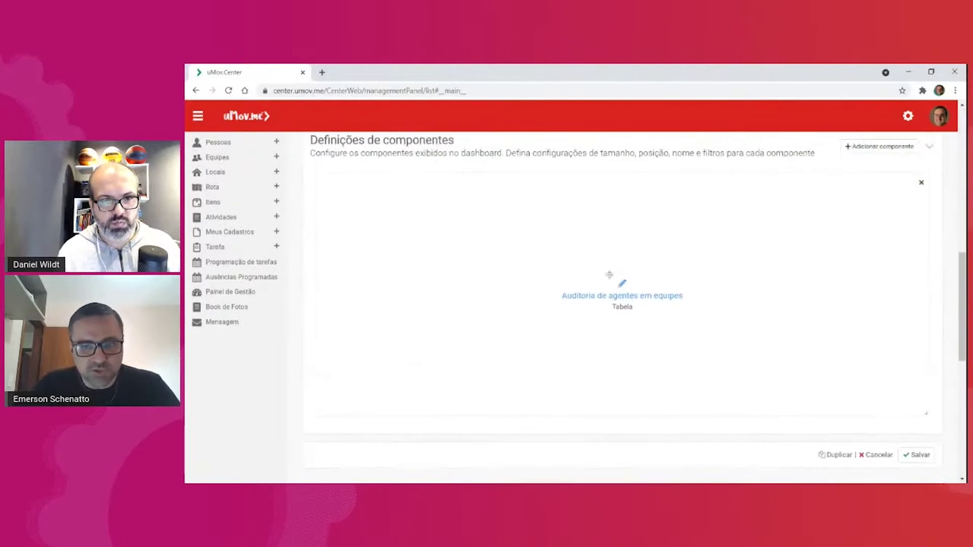
- Search the component gallery's Tabela category for "audit", select "Auditoria de agentes em equipes" and leave the dashboard editor
left_click(868, 147)
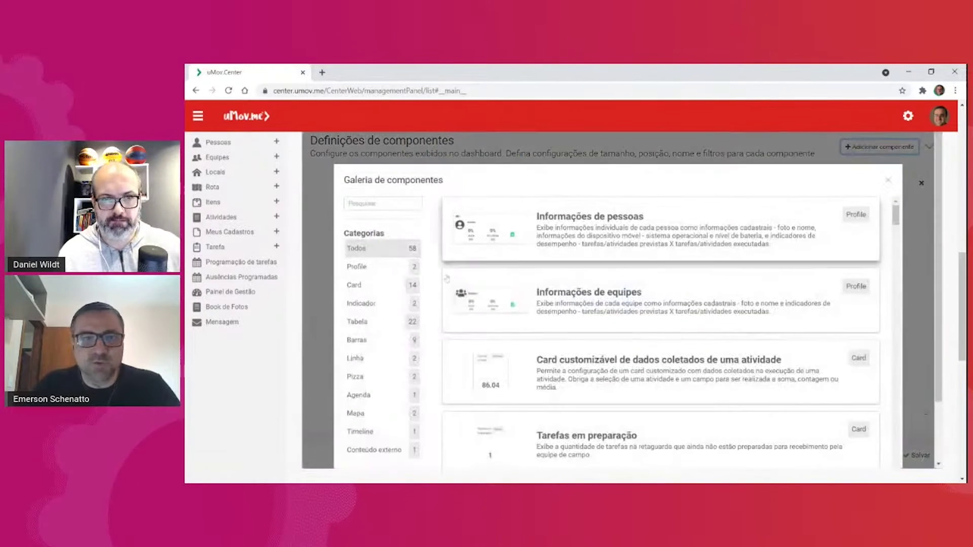
left_click(360, 322)
left_click(383, 204)
type("audit")
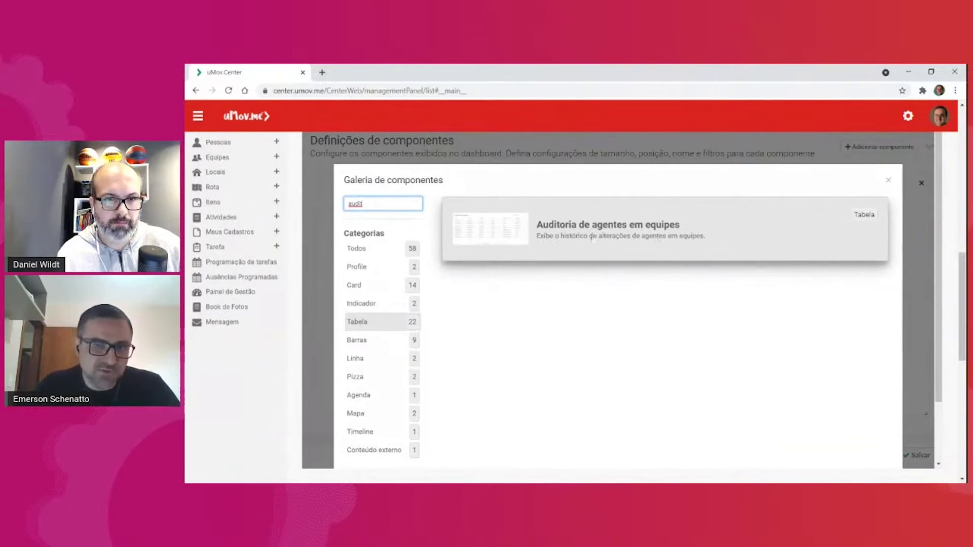
left_click(595, 237)
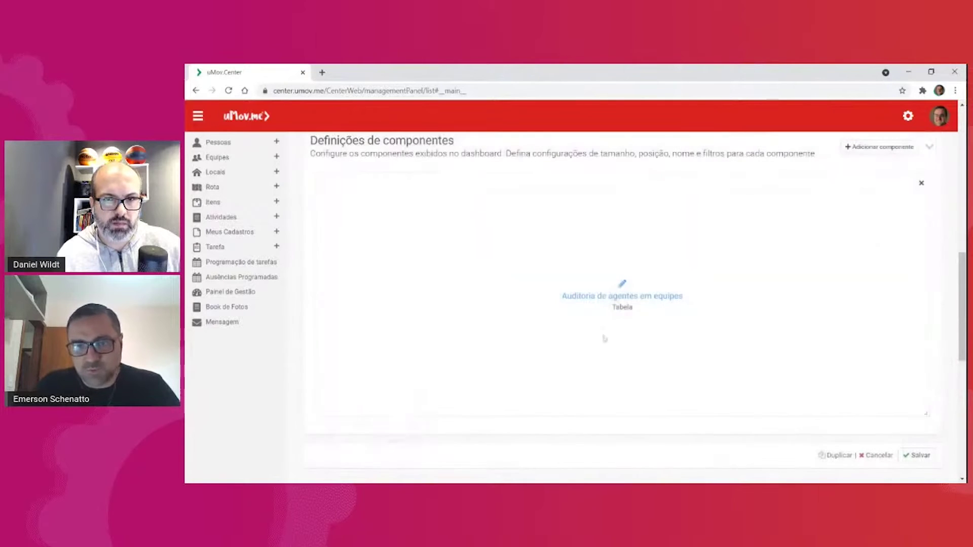
left_click(915, 437)
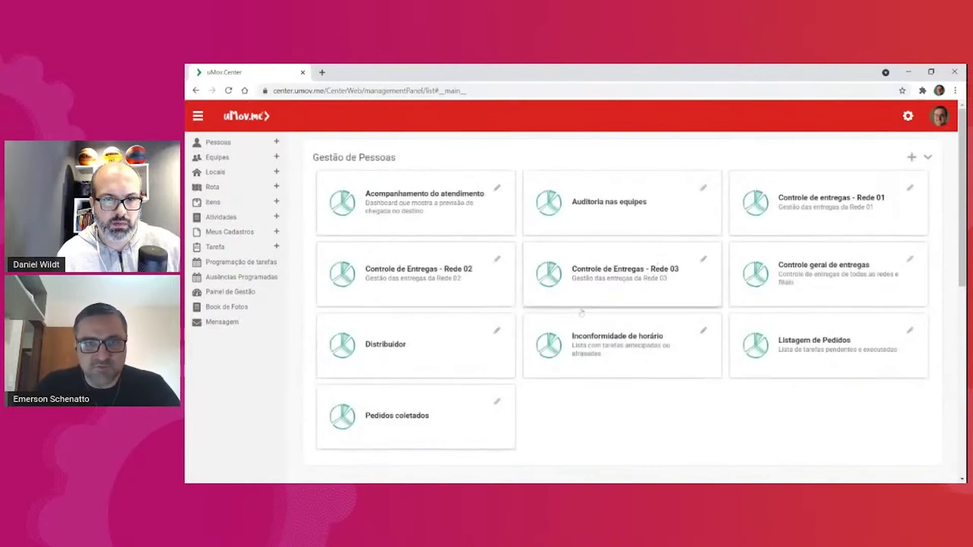
- View the "Auditoria nas equipes" dashboard and apply a period filter ending on 23/07/2021
left_click(637, 211)
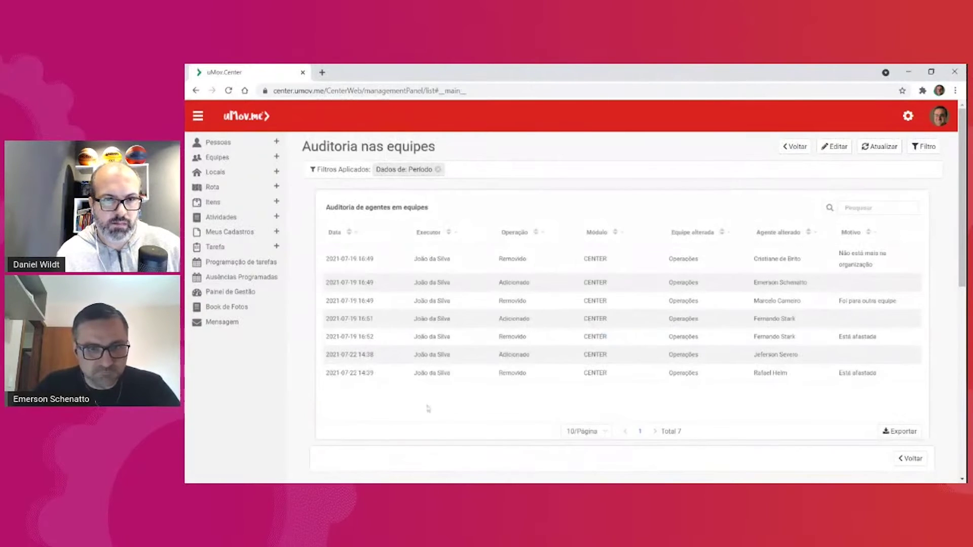
left_click(925, 149)
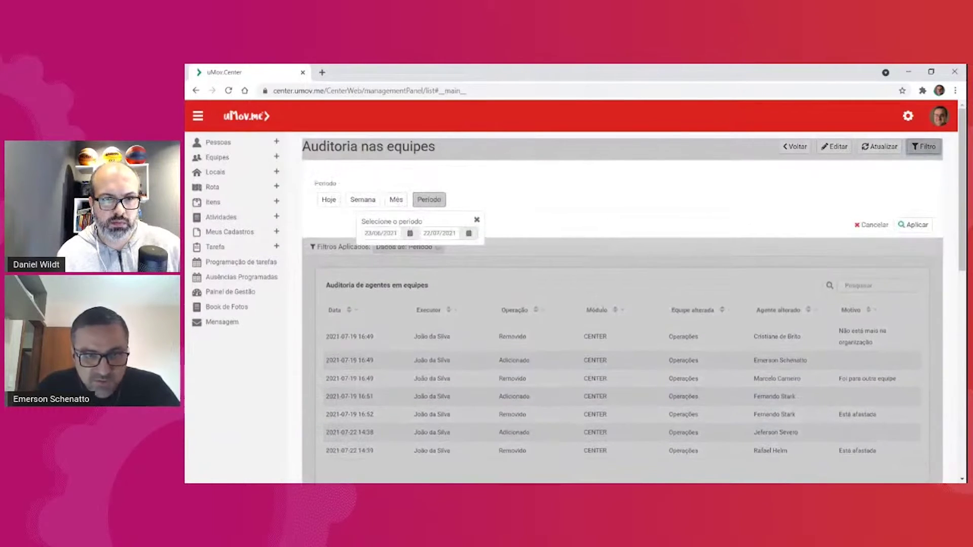
left_click(440, 233)
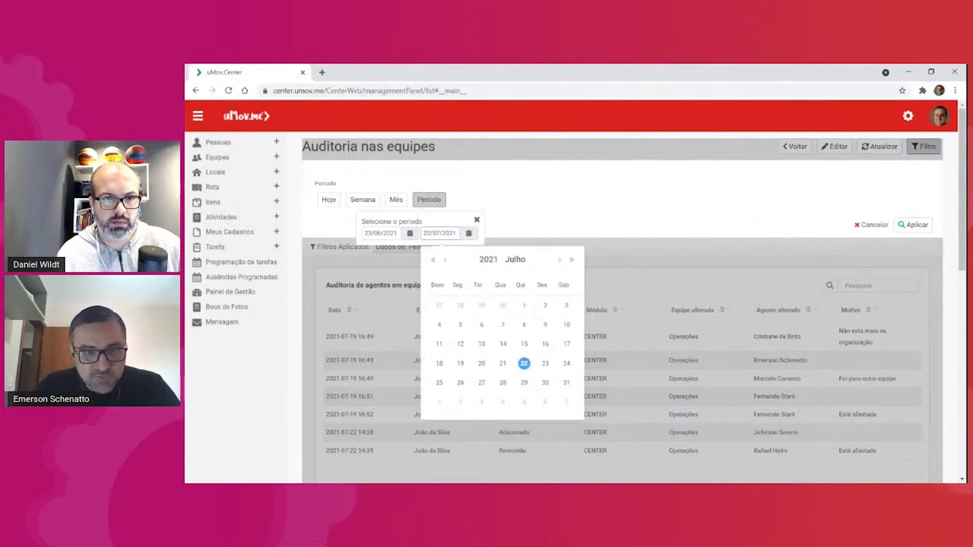
left_click(525, 365)
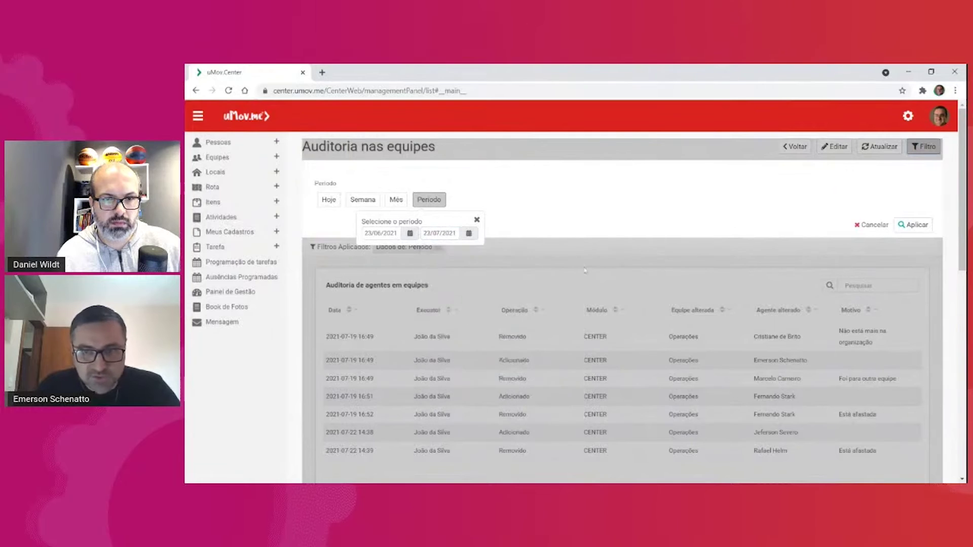
left_click(915, 225)
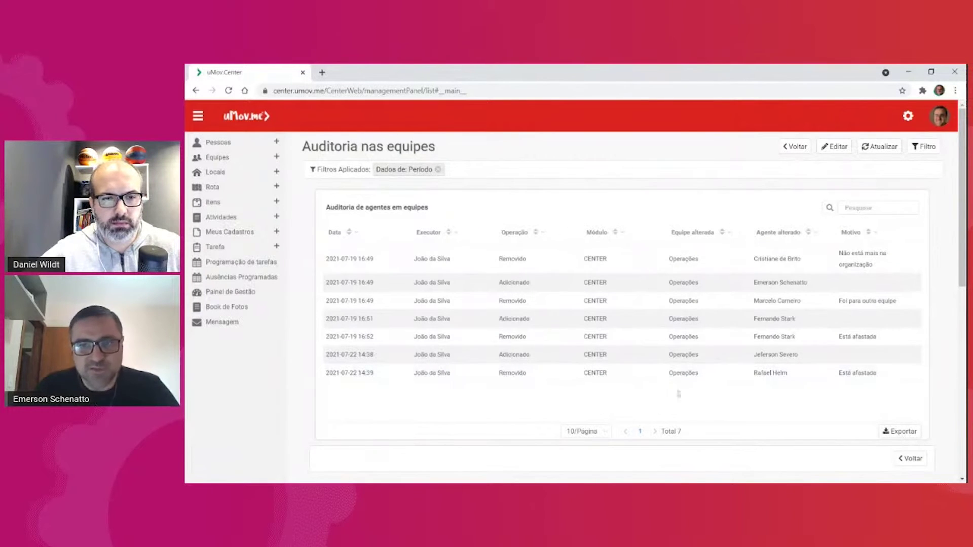
- Search the team audit table by part of a person's first name and clear the search text
left_click(873, 208)
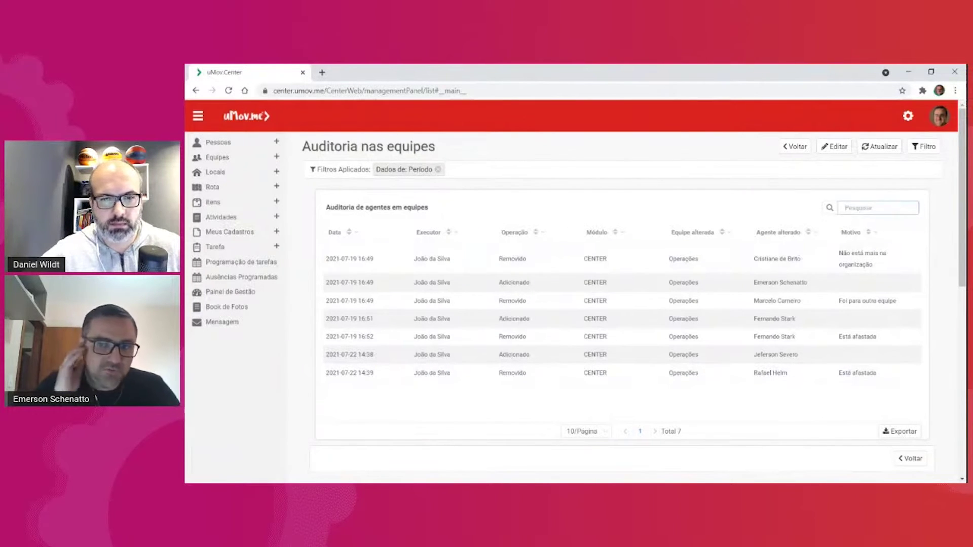
type("rafa")
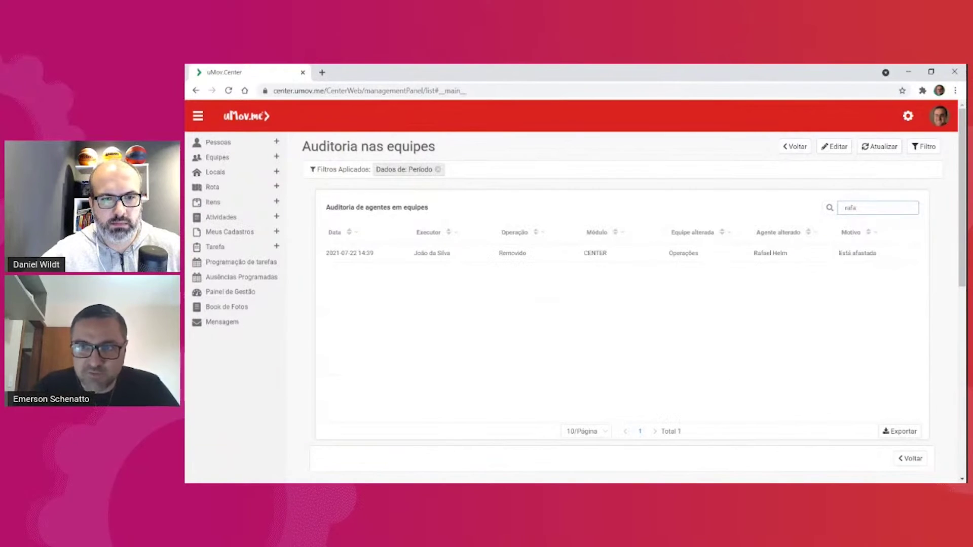
key("BackSpace")
key("BackSpace")
key("BackSpace")
key("BackSpace")
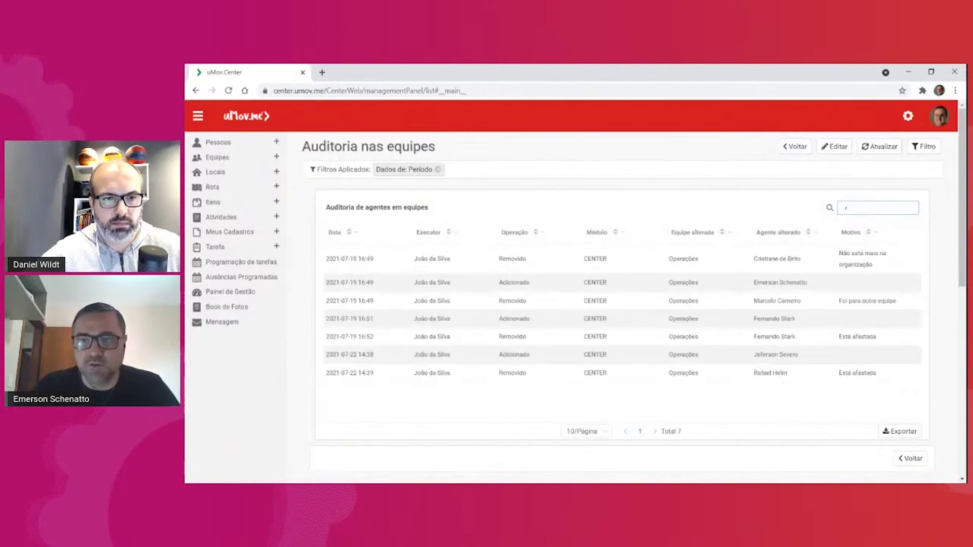
- Filter the team audit table with the text "cri" and clear the search again to list all records
type("cri")
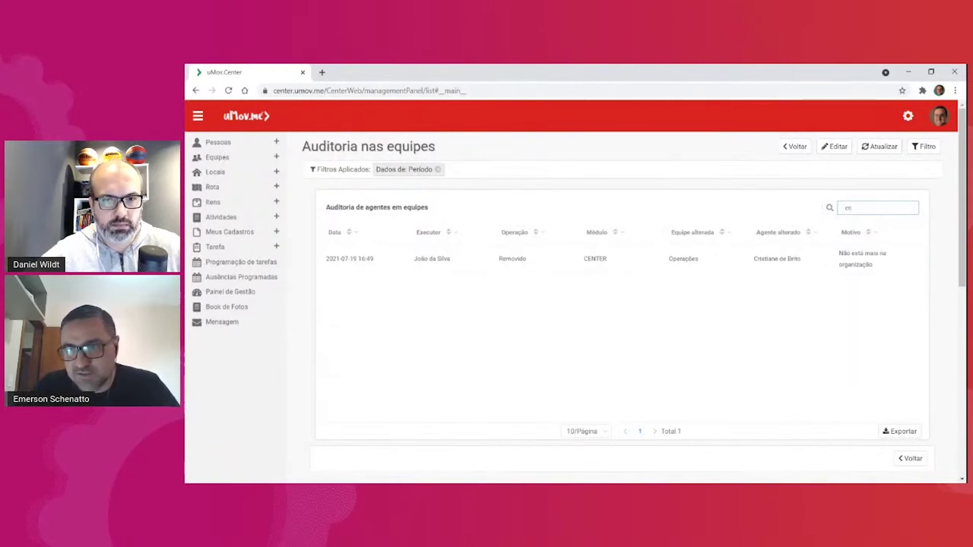
key("BackSpace")
key("BackSpace")
key("BackSpace")
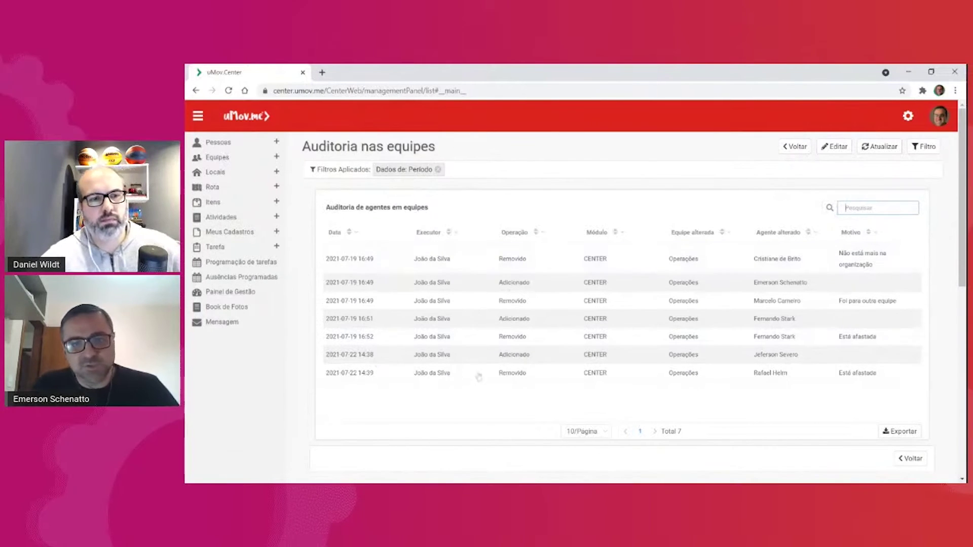
left_click(525, 192)
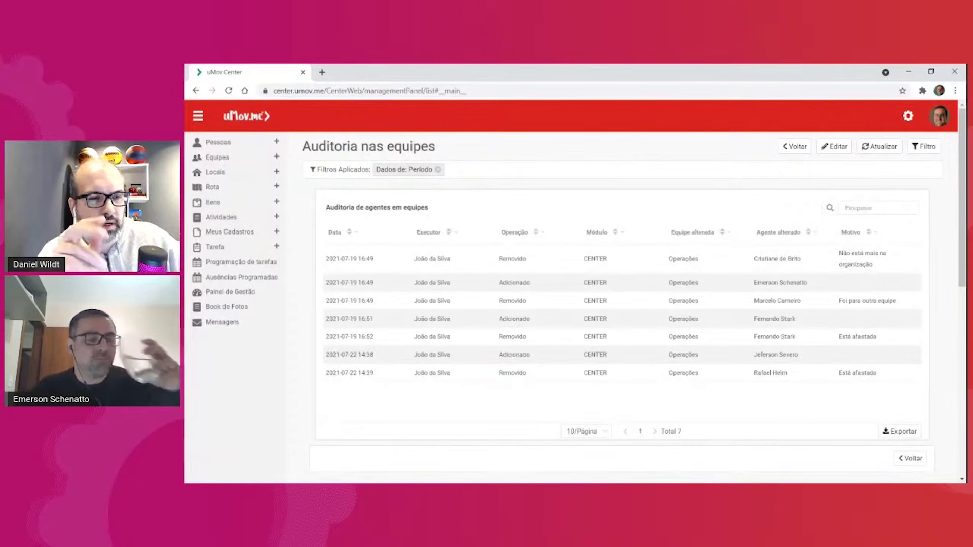
- Go to the Pessoas list and view the additional options available for it
left_click(207, 143)
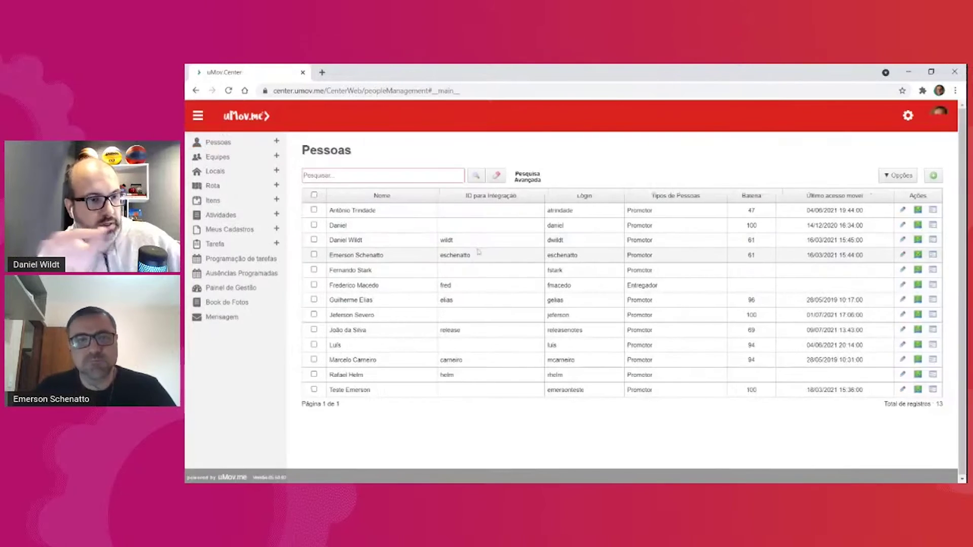
left_click(905, 177)
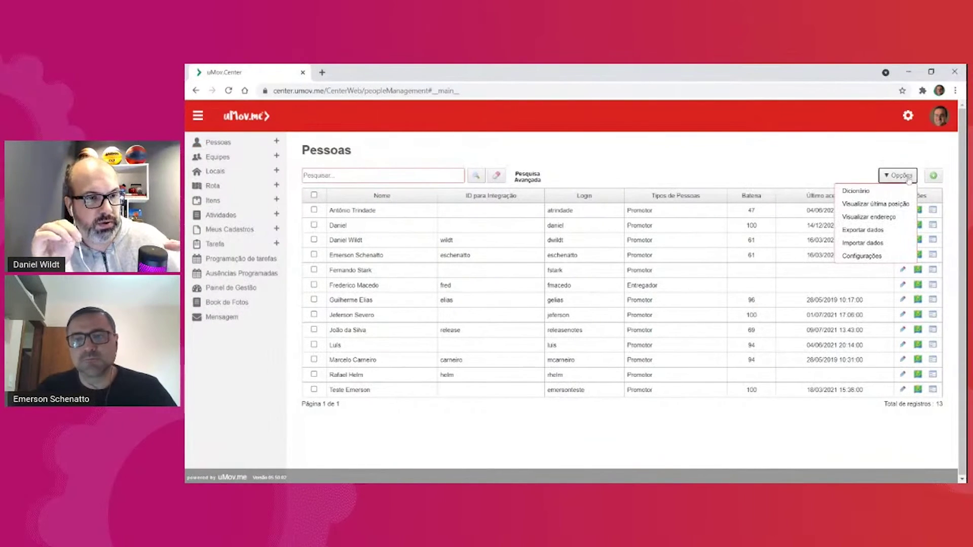
left_click(616, 152)
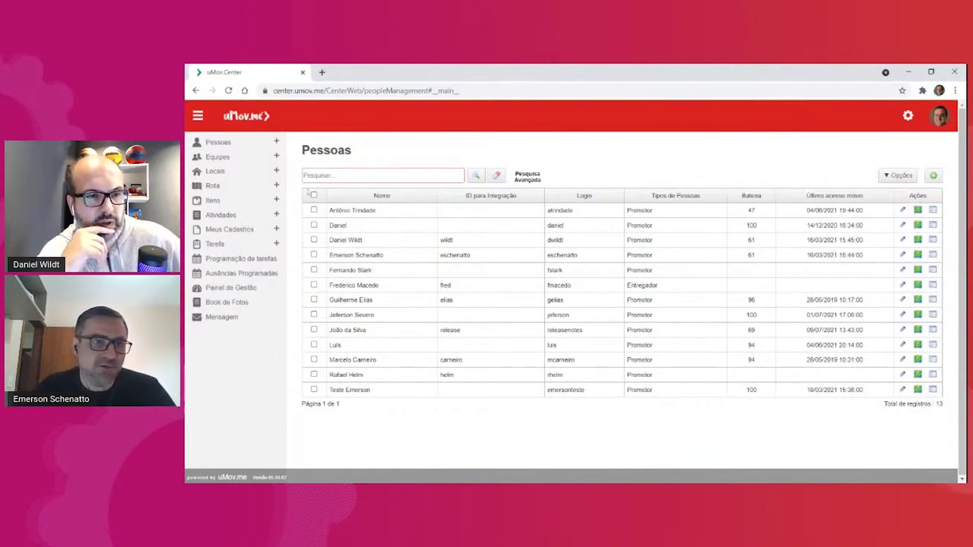
- Go to Meus Cadastros and examine the "Motivos de remoção de pessoas de equipes" entry
left_click(229, 229)
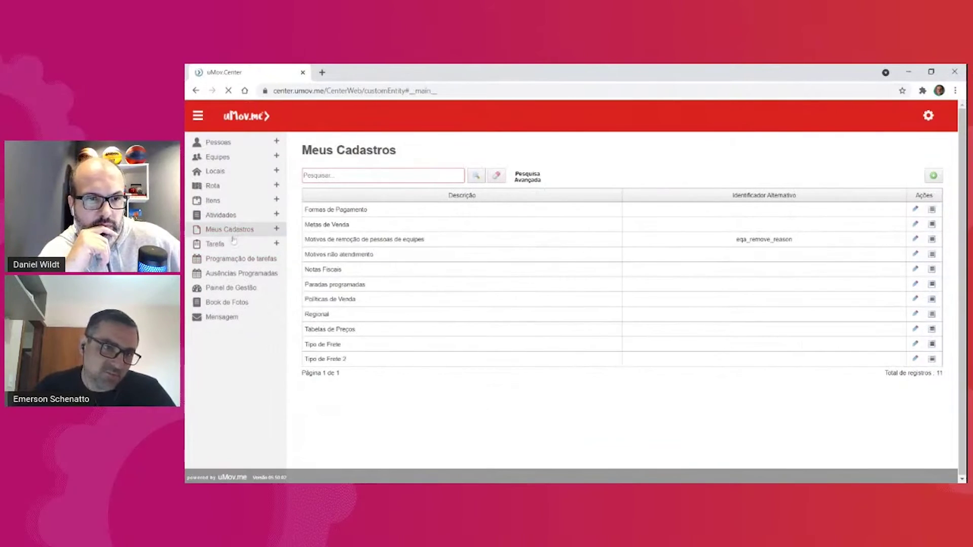
mouse_move(316, 239)
left_mouse_down()
mouse_move(465, 241)
mouse_move(300, 244)
left_mouse_up()
left_click(466, 243)
left_click(470, 247)
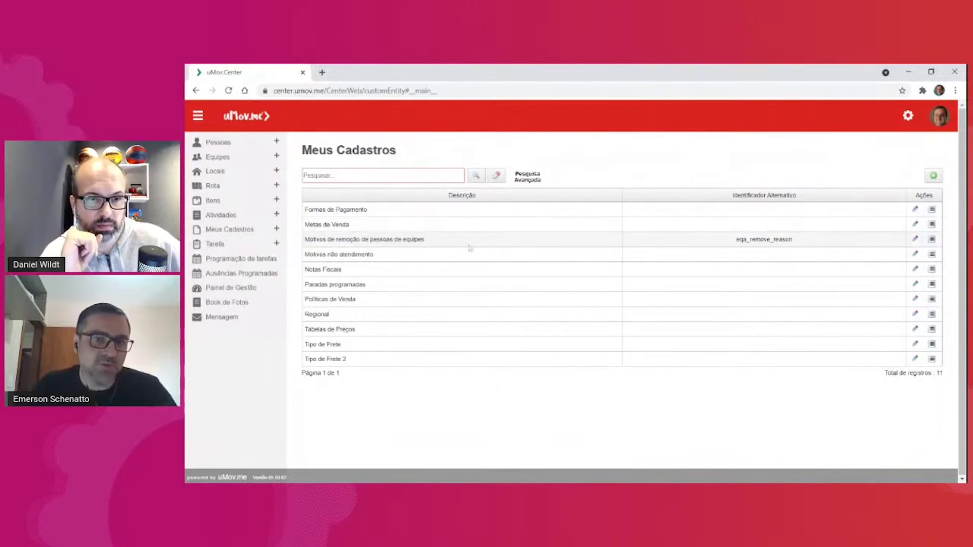
- Return to the Pessoas list, review the general settings in the person configuration and close it without saving
left_click(232, 147)
left_click(900, 176)
left_click(892, 256)
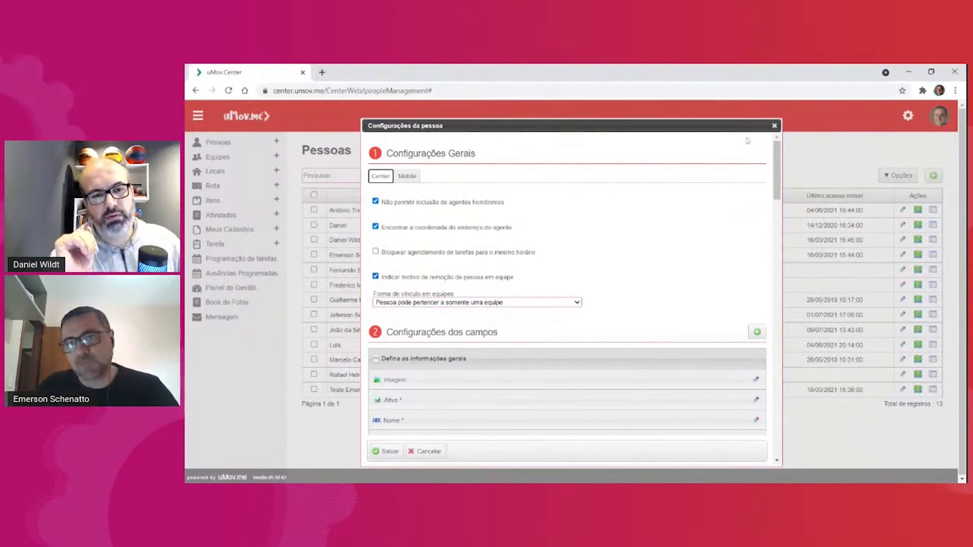
left_click(775, 125)
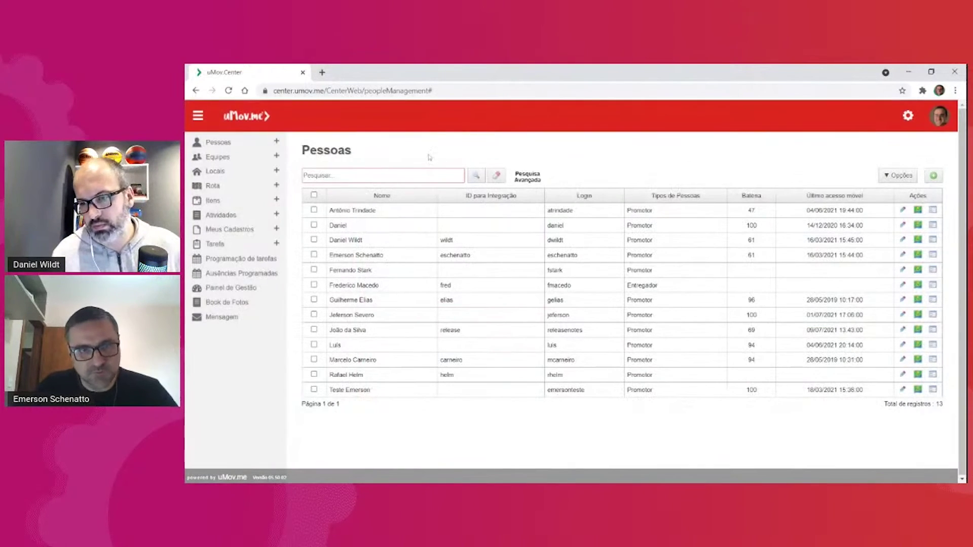